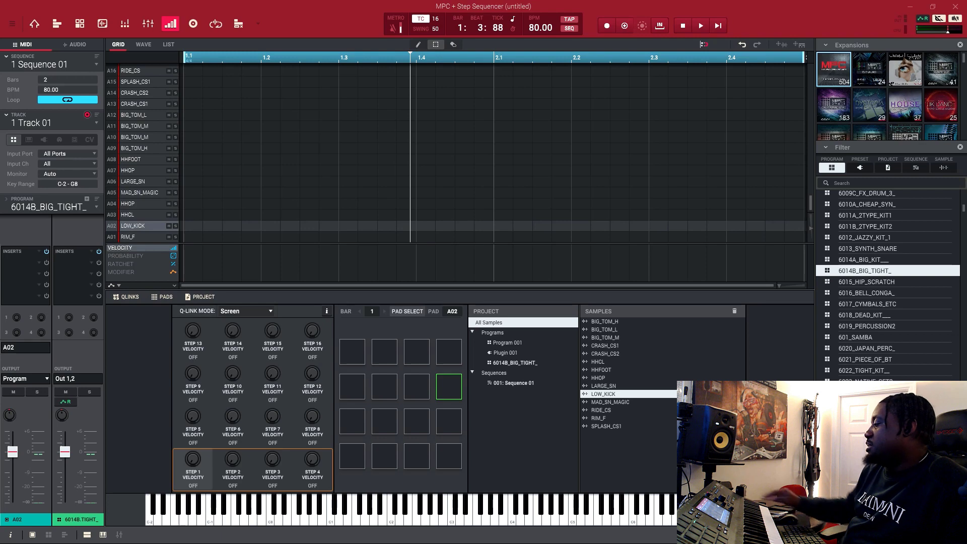
Return the playhead to the sequence start and go back to the step sequencer via Main Mode
key("Home")
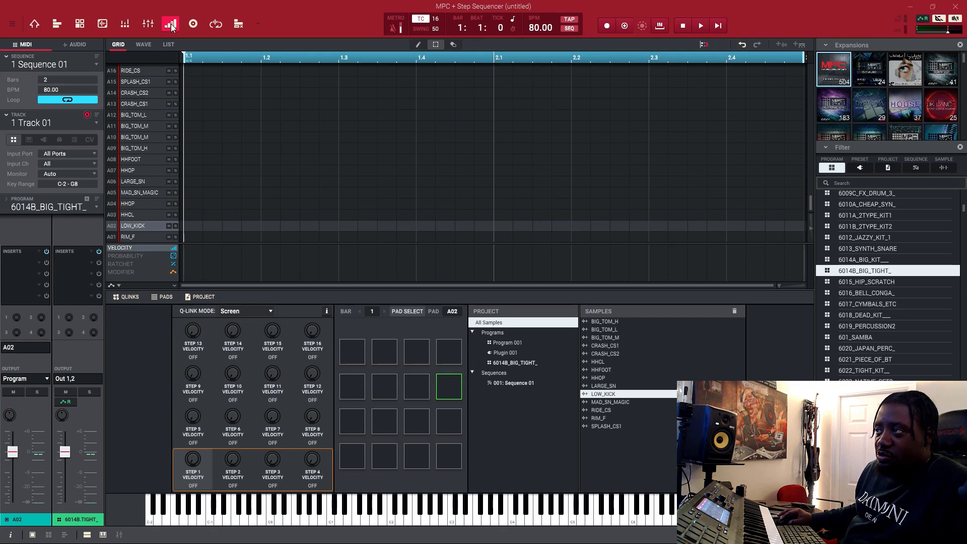
left_click(34, 24)
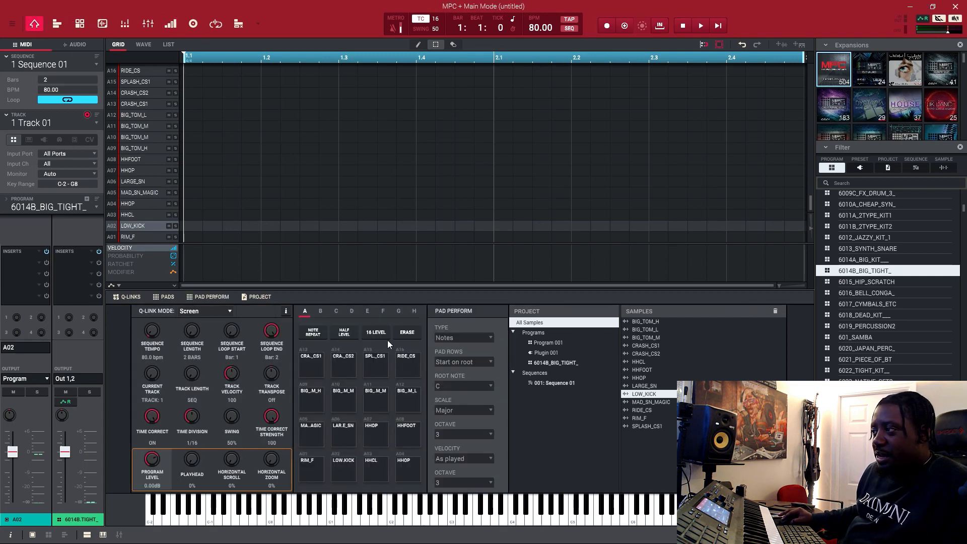
left_click(169, 24)
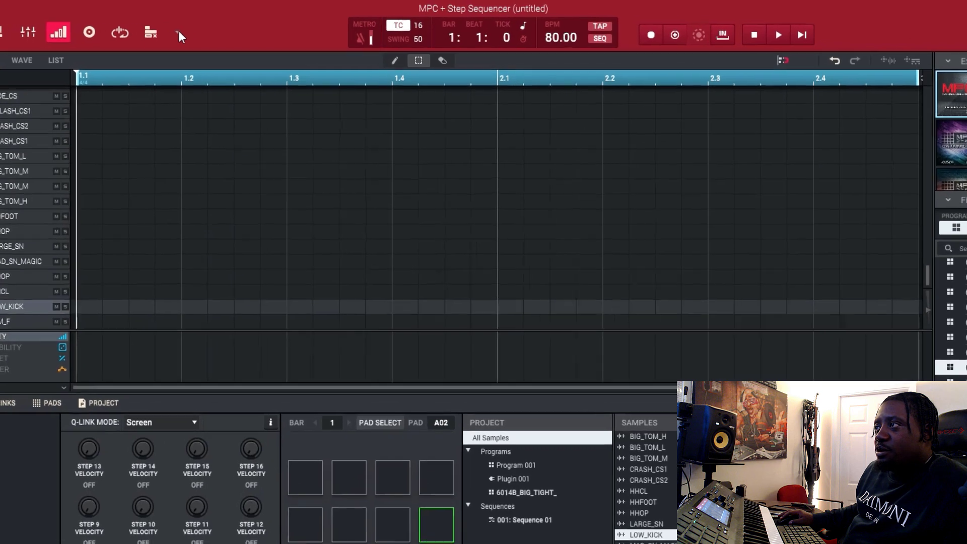
left_click(258, 23)
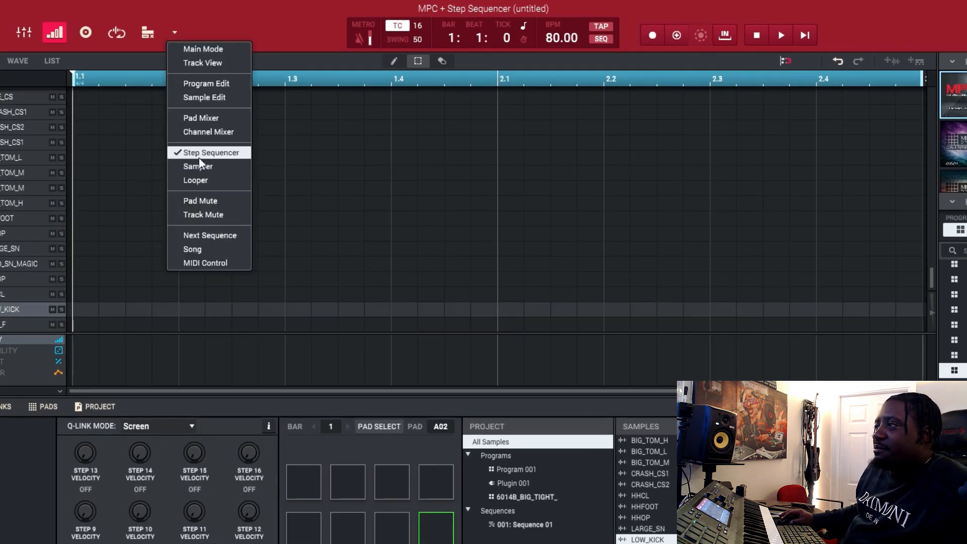
left_click(255, 86)
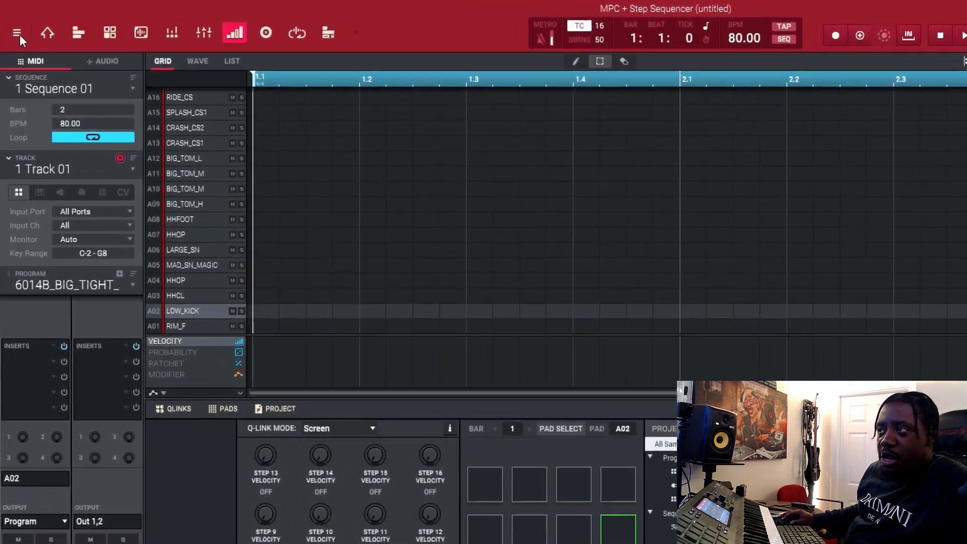
Tick Pad Mute under View > Toolbar > Toolbar Modes, then close the menus
left_click(12, 24)
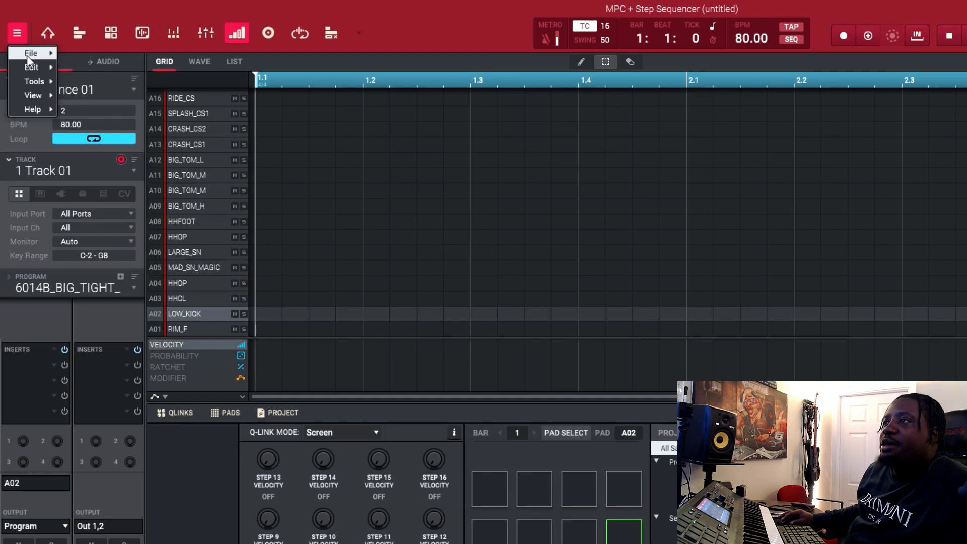
mouse_move(36, 95)
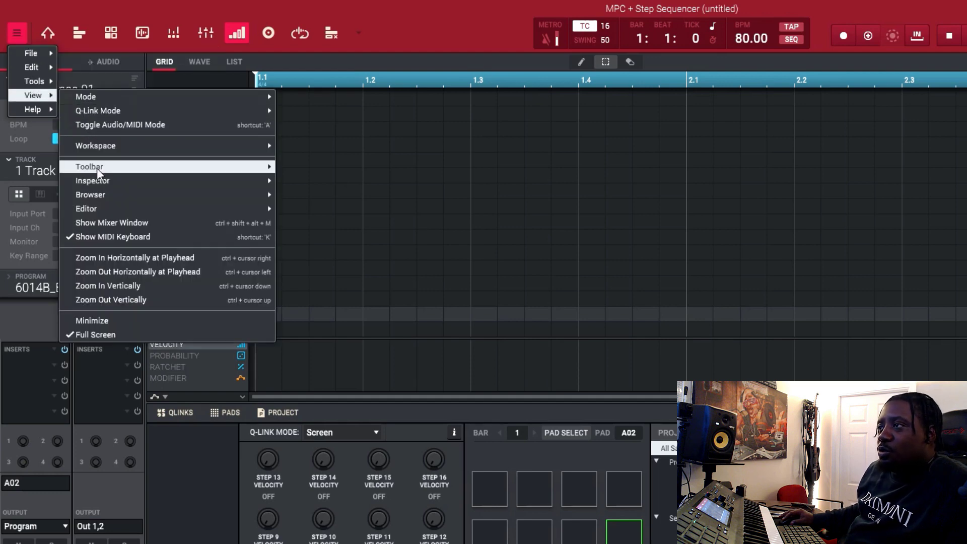
mouse_move(96, 168)
mouse_move(327, 168)
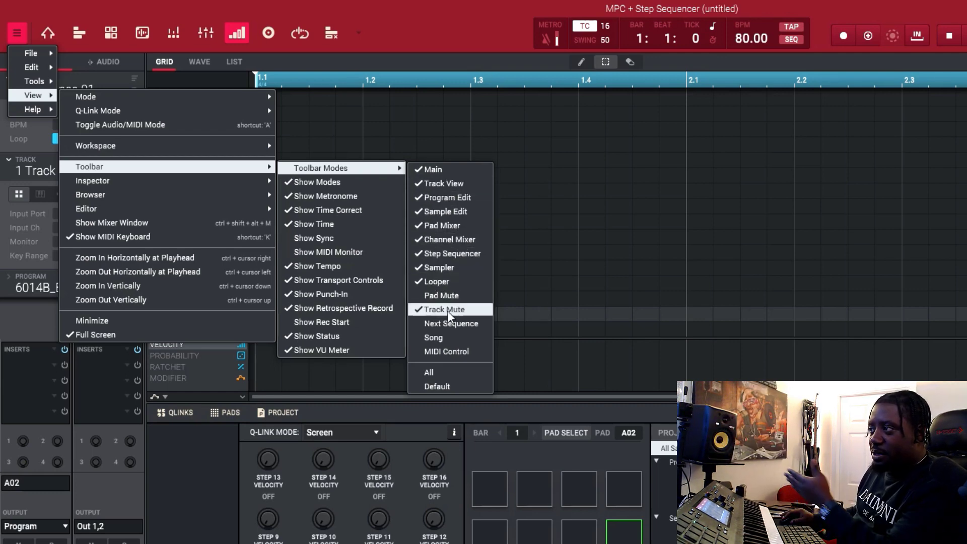
left_click(417, 296)
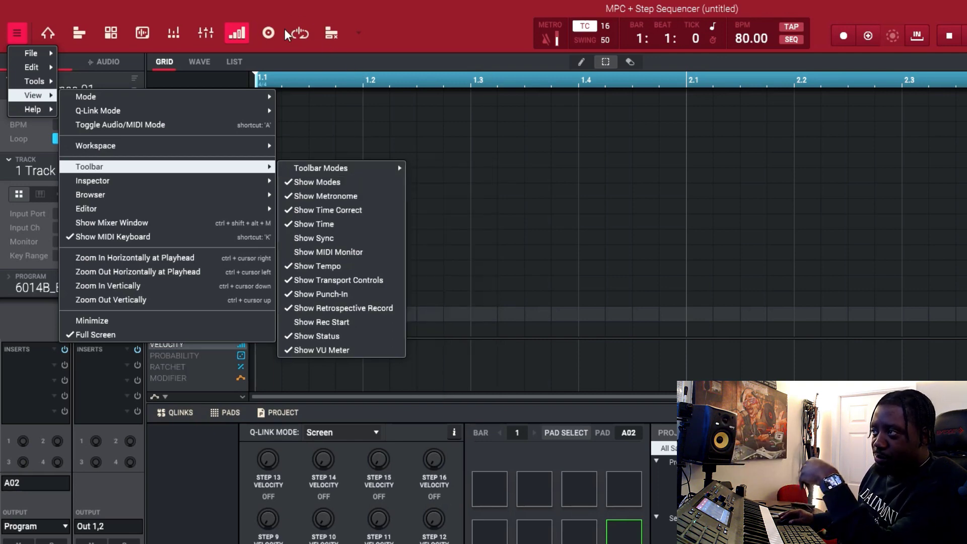
left_click(422, 36)
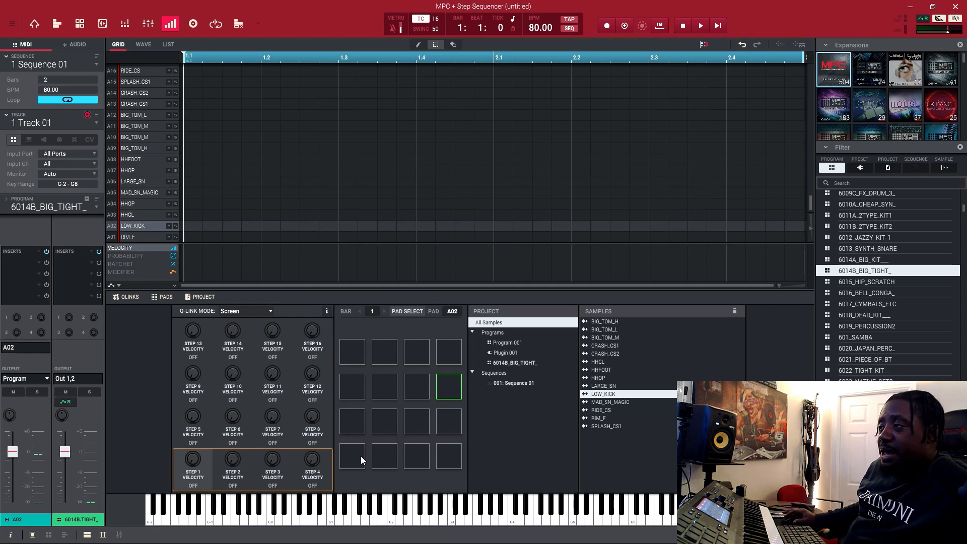
left_click(112, 229)
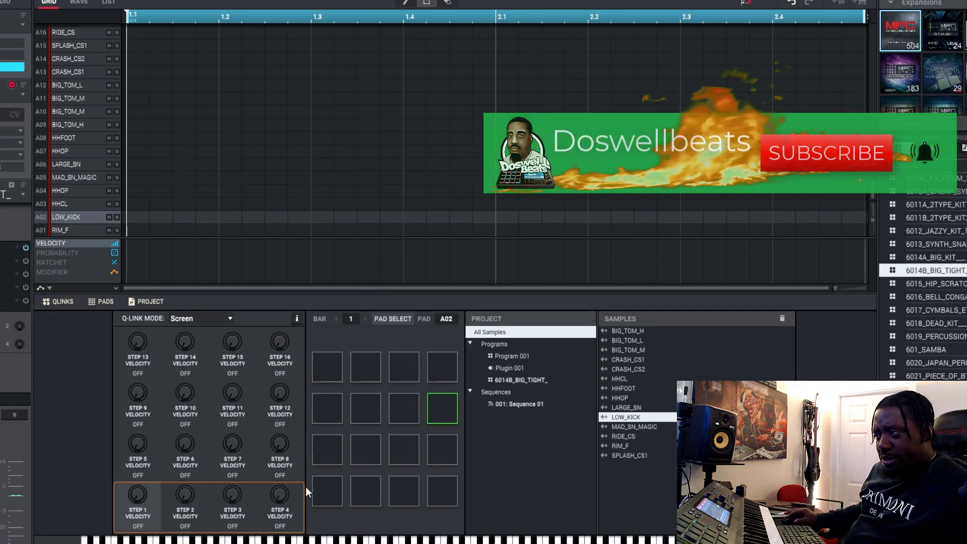
Place a velocity-127 LOW_KICK hit on step 1, then select the MAD_SN_MAGIC track
left_click(324, 497)
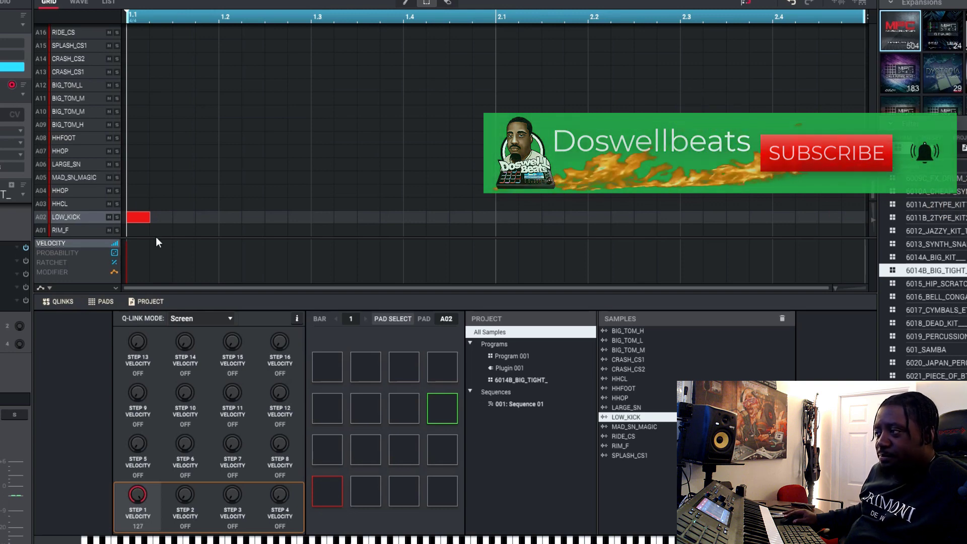
left_click(37, 189)
left_click(39, 177)
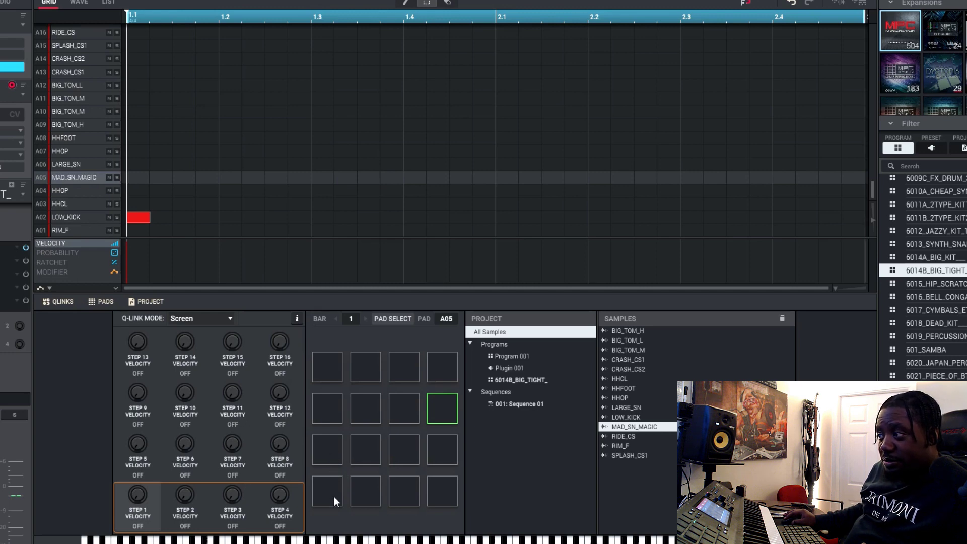
Add MAD_SN_MAGIC snare hits on steps 5 and 13 and start playback
left_click(328, 451)
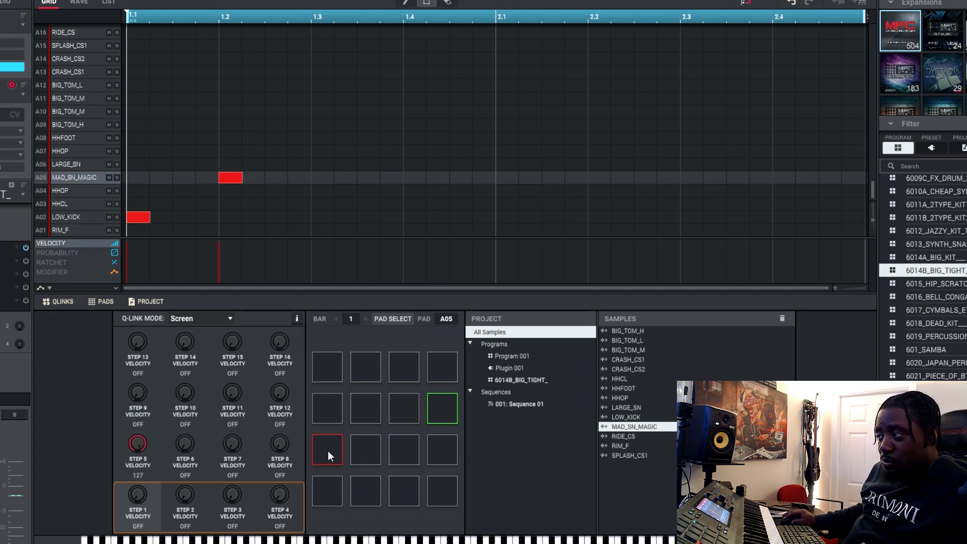
left_click(329, 367)
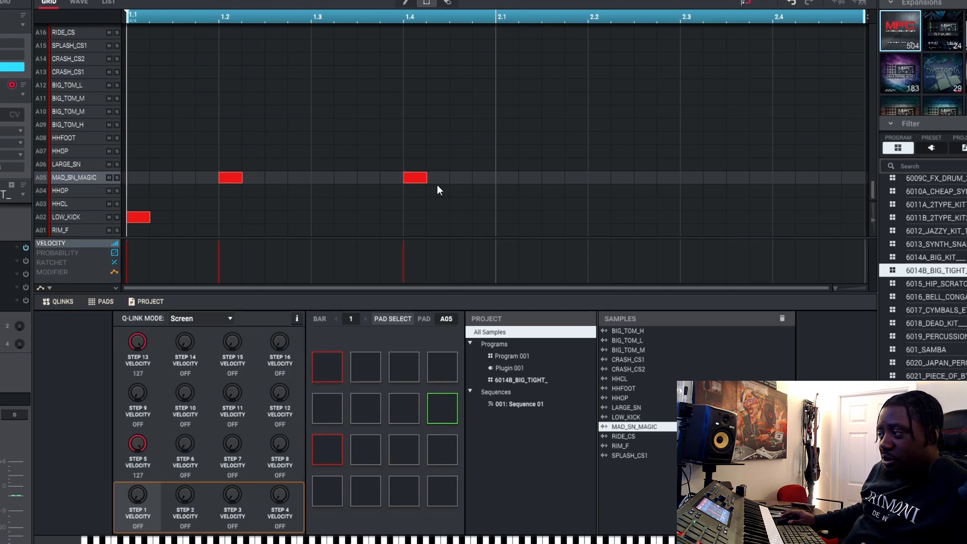
key("space")
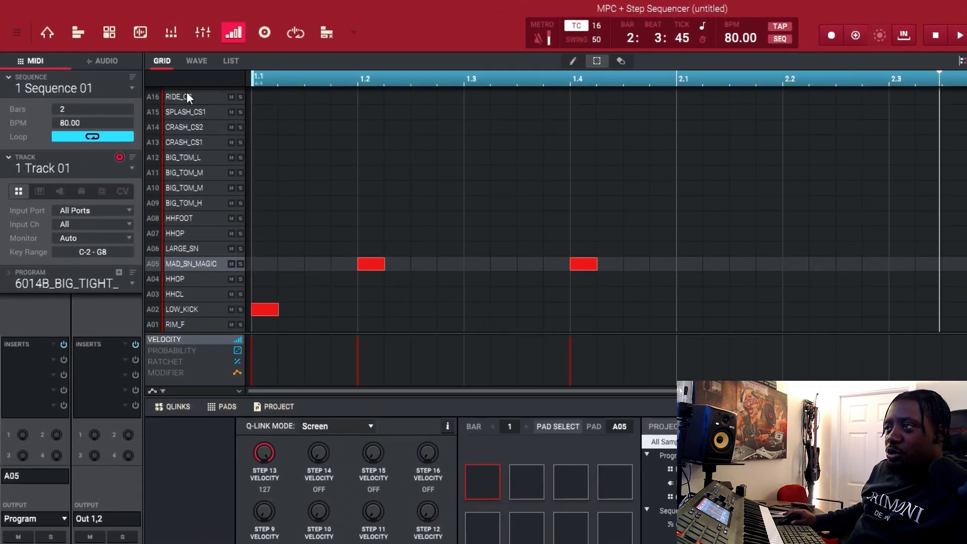
Shorten Sequence 01 to a length of 1 bar
double_click(65, 108)
type("1")
key("Return")
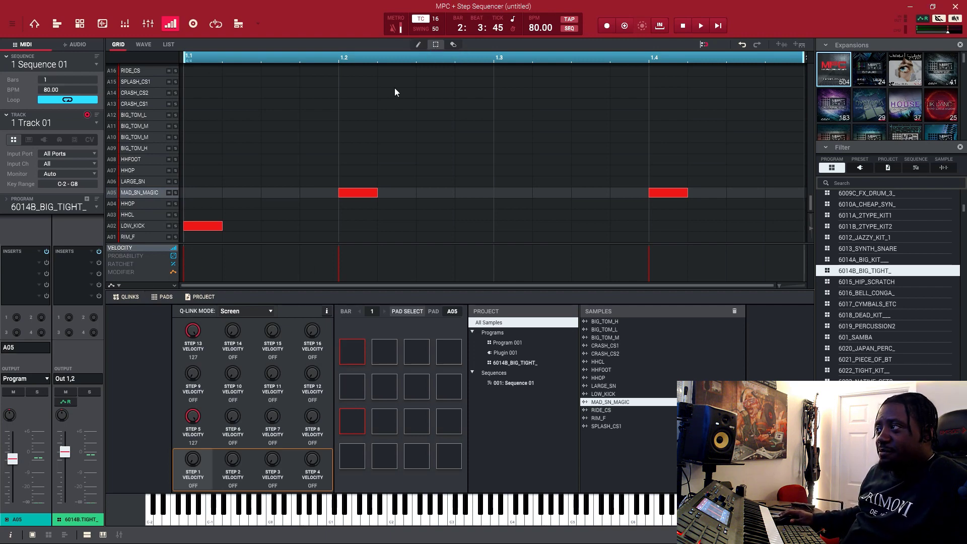
Lower the step-1 kick's velocity to 22 in the Velocity lane
left_click(204, 226)
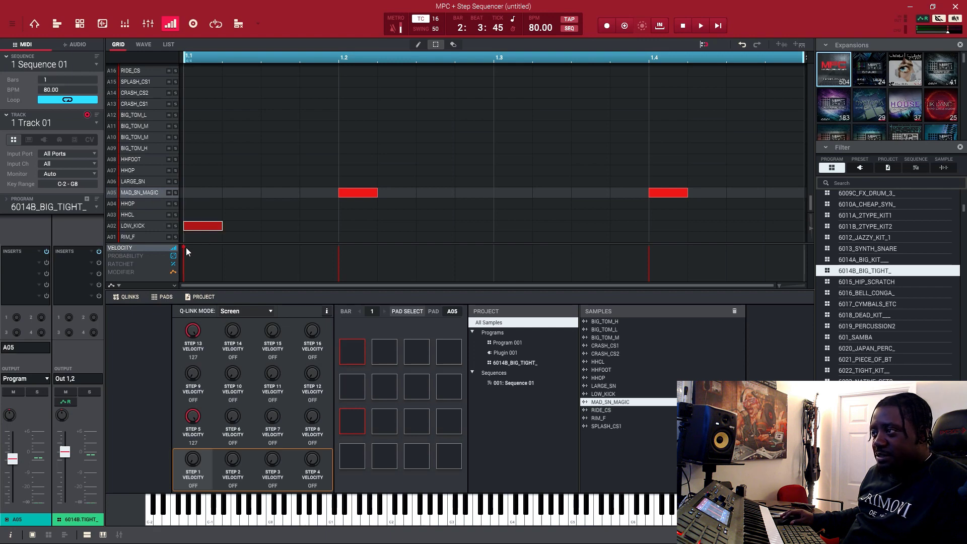
mouse_move(183, 249)
mouse_move(183, 249)
left_mouse_down()
mouse_move(184, 273)
mouse_move(191, 242)
left_mouse_up()
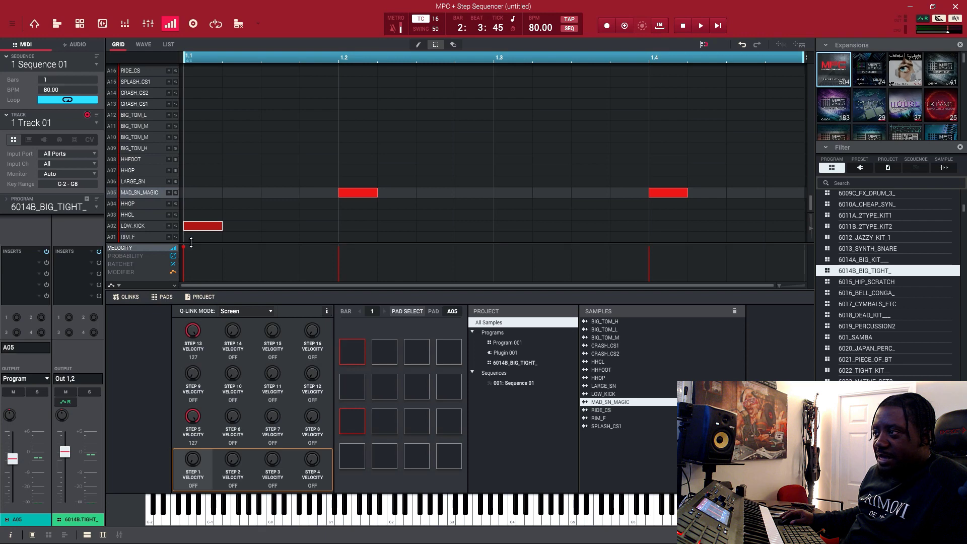
Soften the step-5 snare to velocity 55, nudging it later and back to step 5
left_click(362, 194)
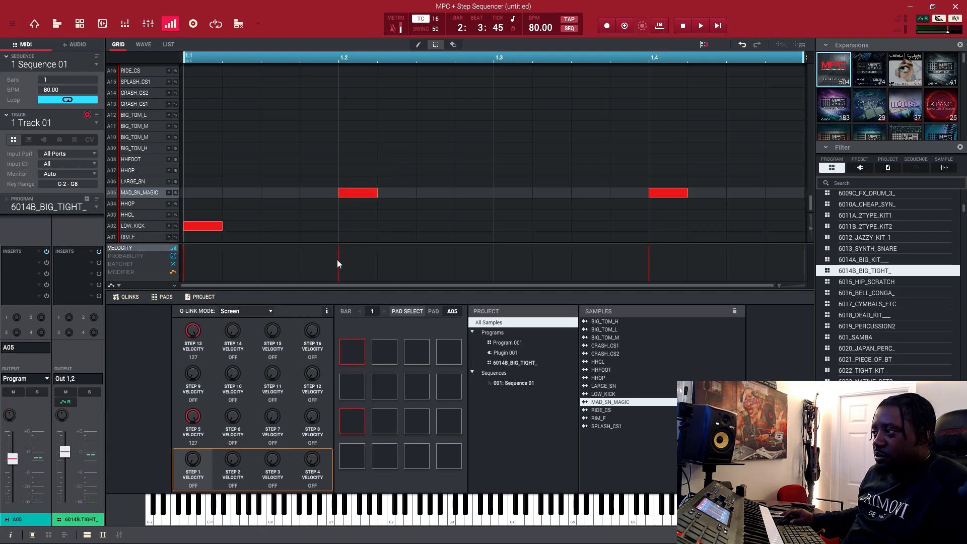
mouse_move(340, 250)
left_mouse_down()
mouse_move(338, 279)
mouse_move(337, 246)
mouse_move(338, 265)
left_mouse_up()
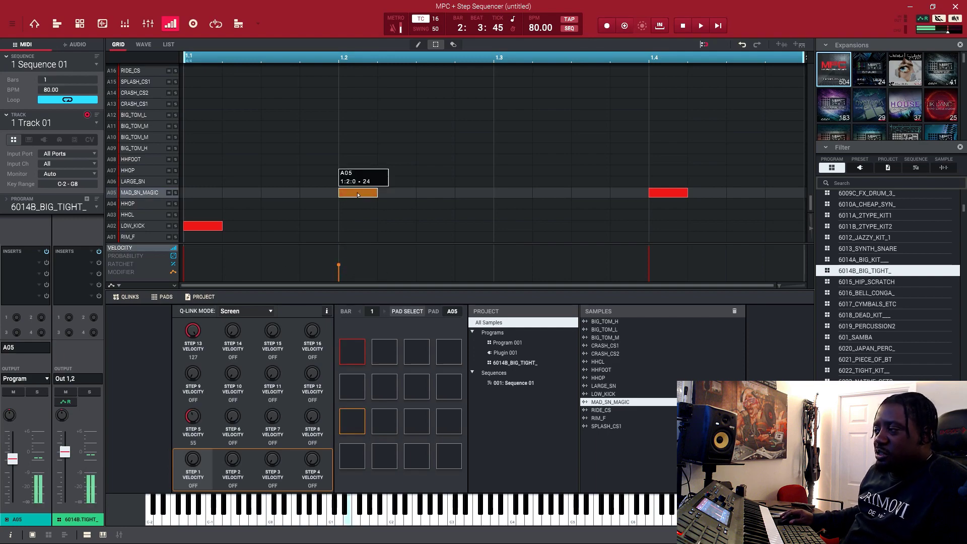
left_click_drag(359, 195, 398, 194)
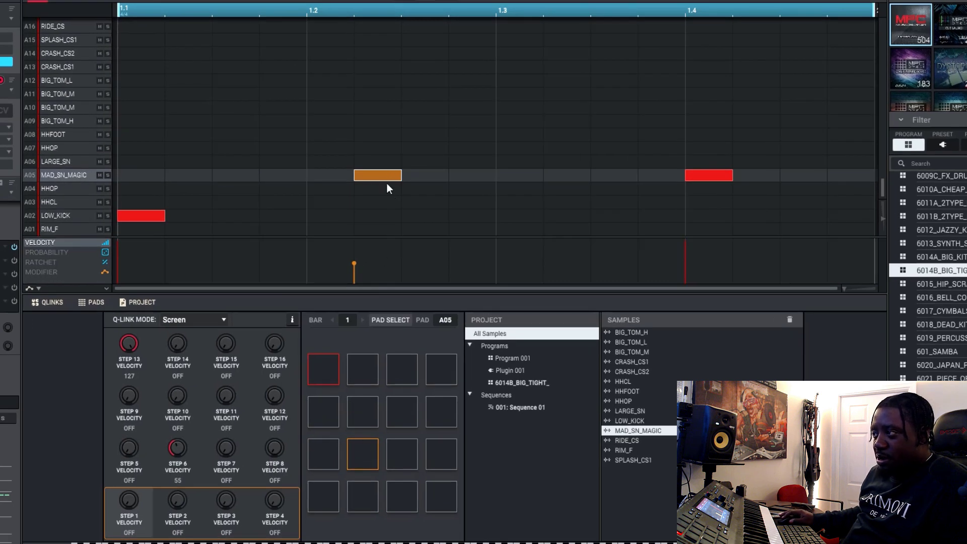
left_click_drag(398, 176, 330, 249)
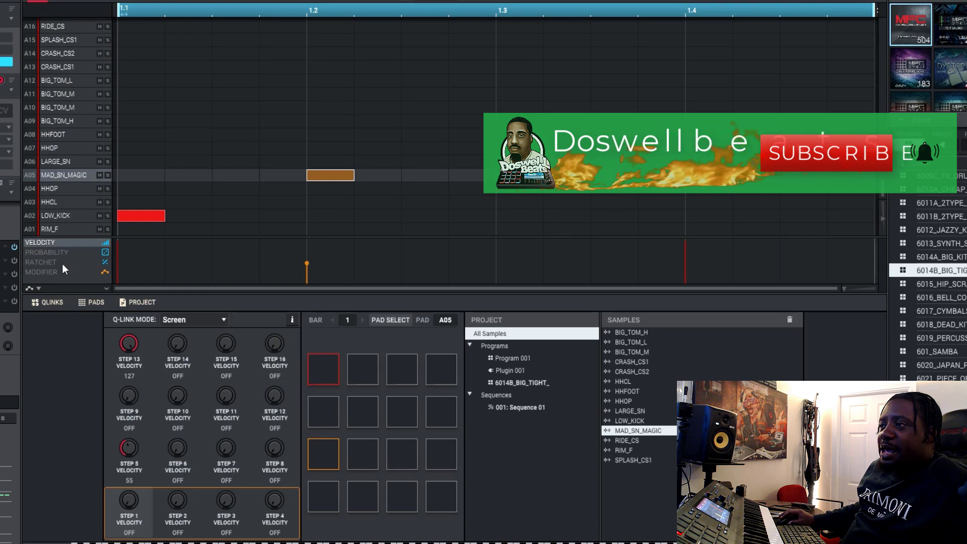
Show the Ratchet lane, give the step-13 snare a ratchet of about 4, and play
left_click(45, 263)
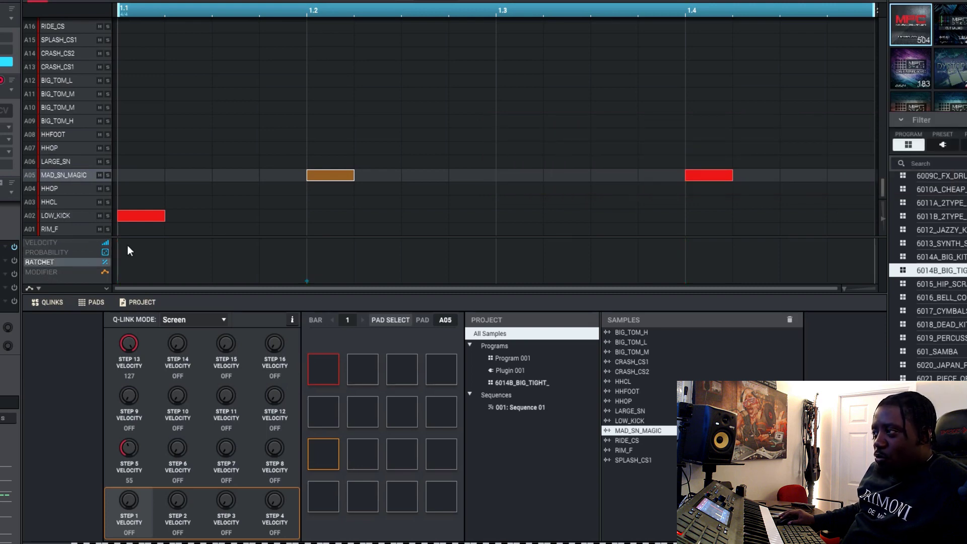
left_click(717, 173)
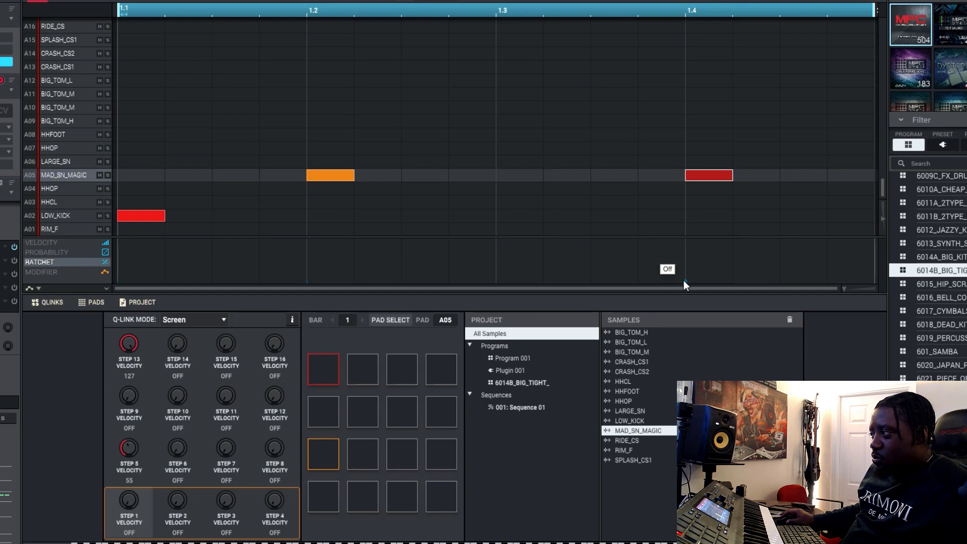
left_click_drag(686, 274, 687, 259)
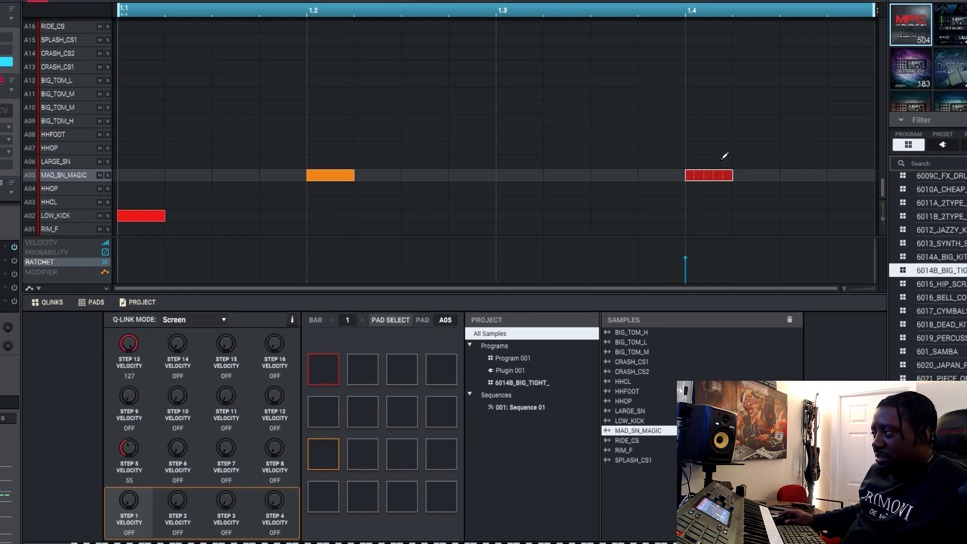
key("space")
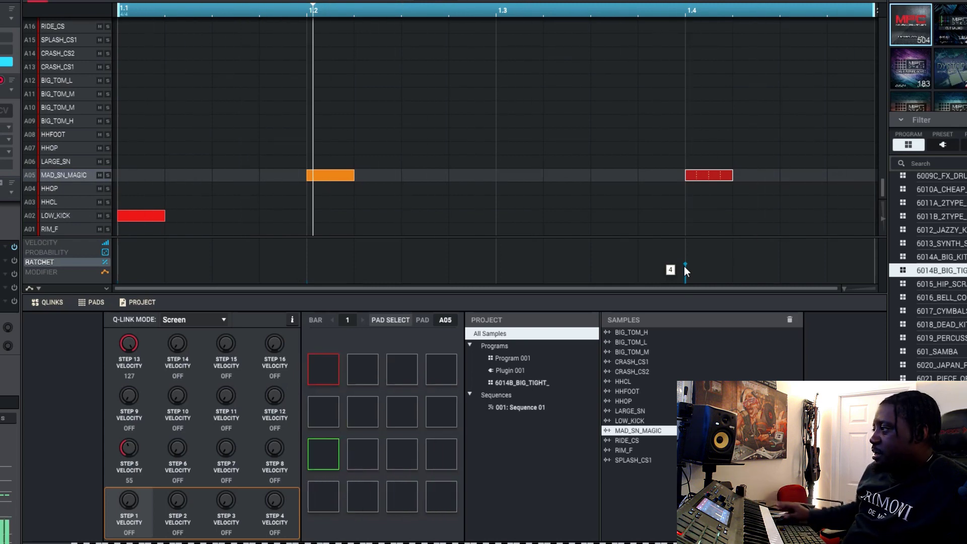
Raise the step-13 snare's ratchet to 8, then return to the Velocity lane
left_click_drag(684, 267, 685, 278)
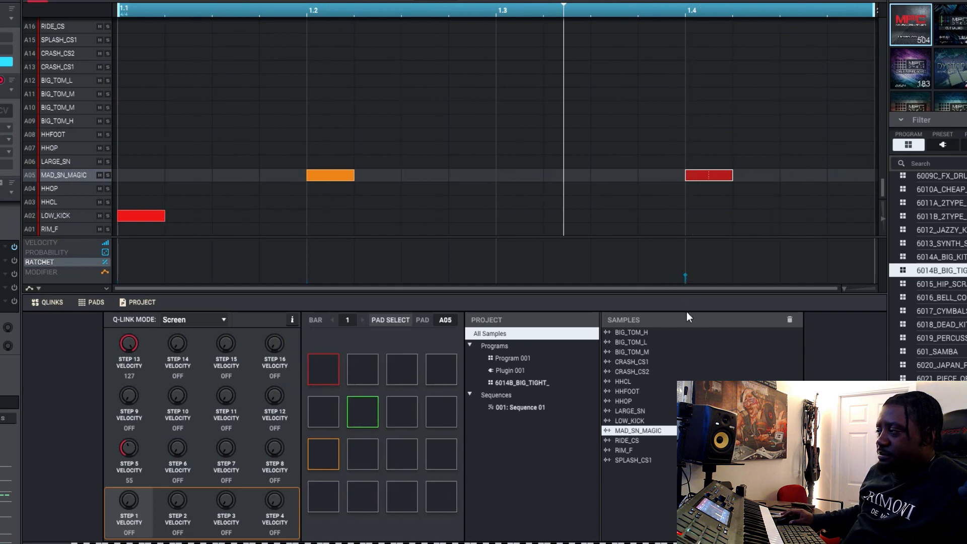
mouse_move(687, 275)
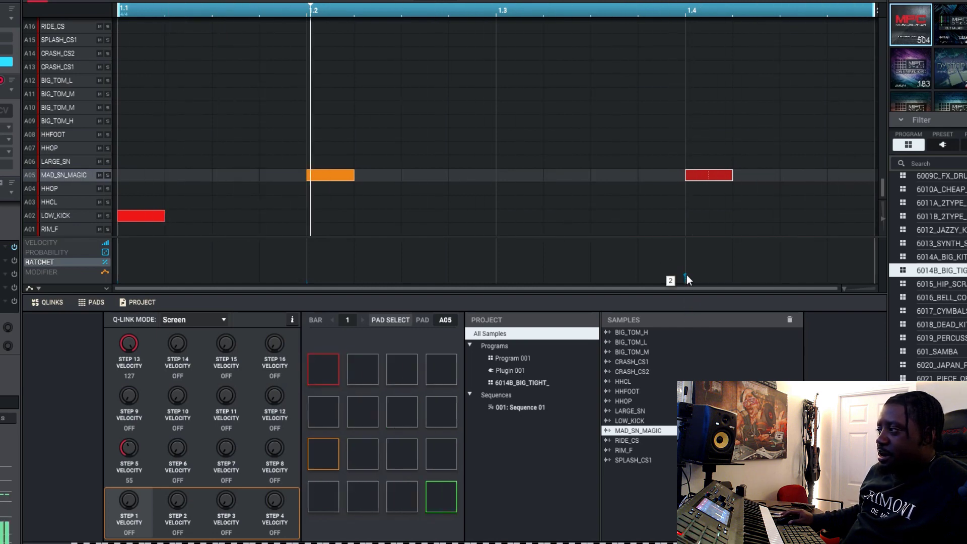
left_click_drag(687, 275, 687, 242)
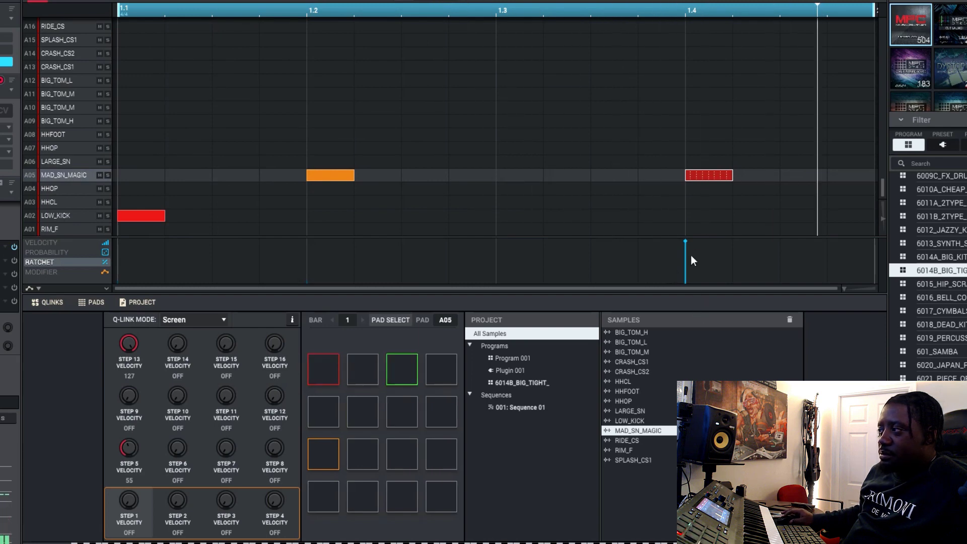
mouse_move(688, 239)
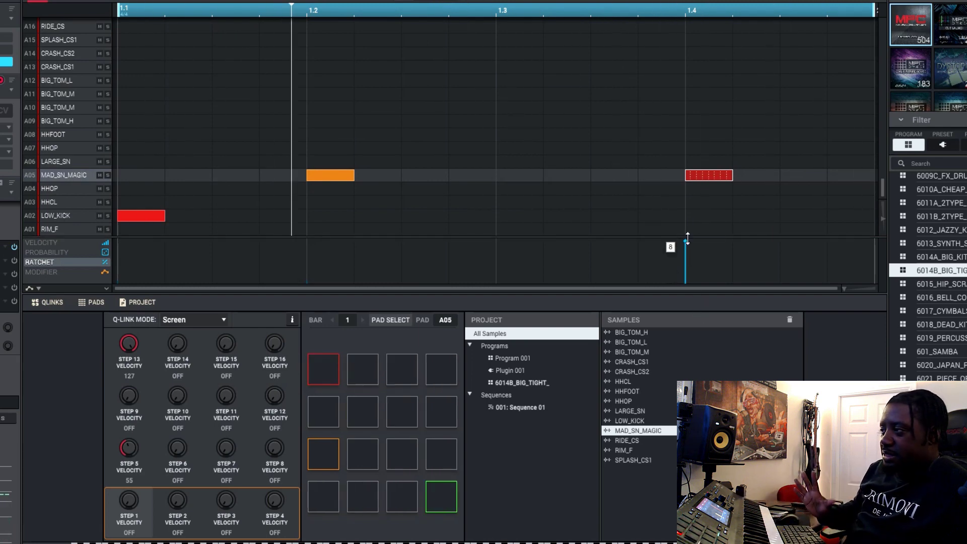
left_click(40, 241)
left_click(42, 261)
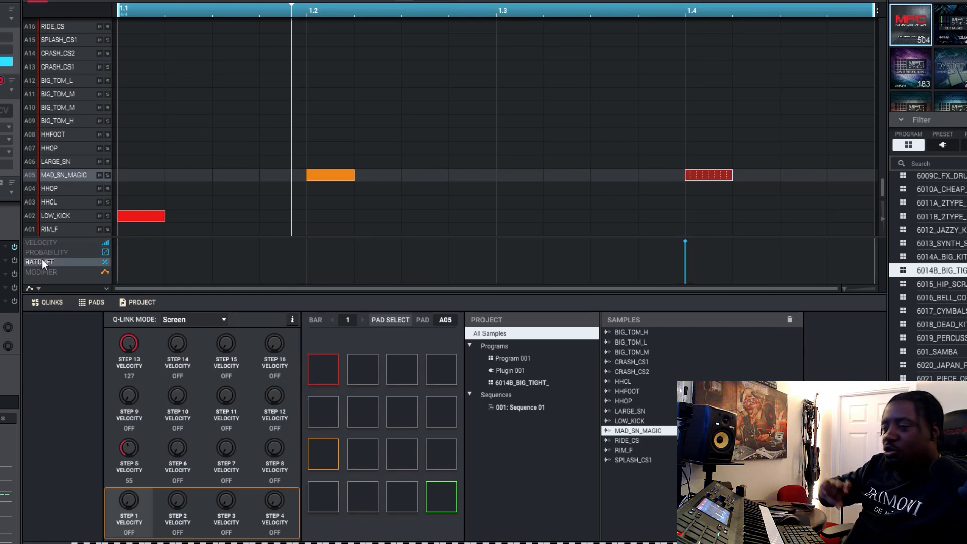
left_click(41, 242)
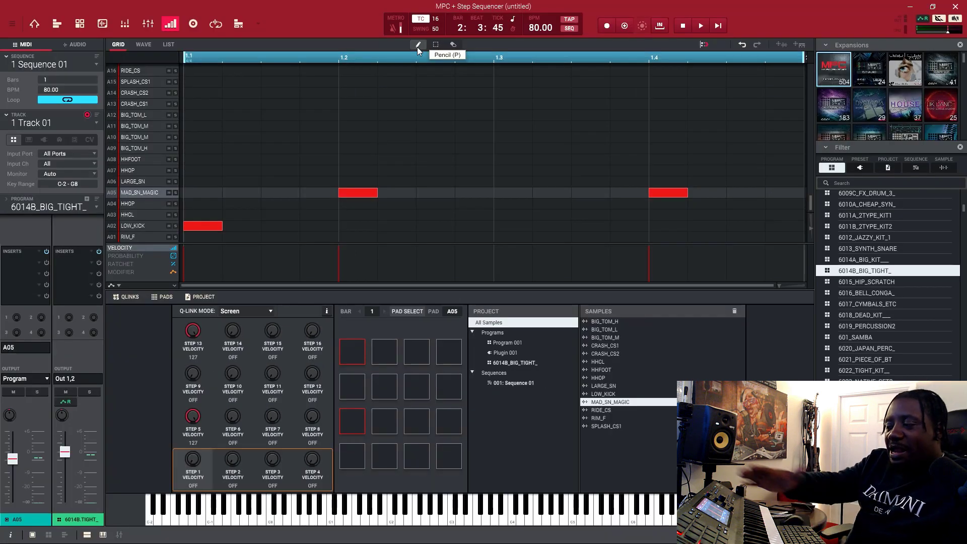